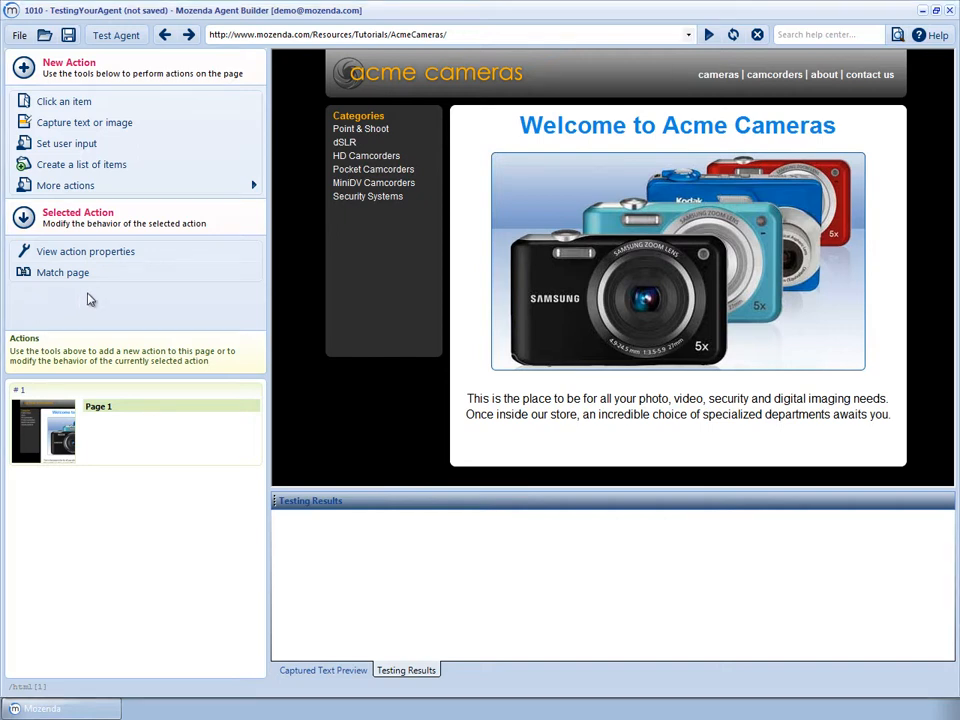
Add a Click Item action opening the HD Camcorders link as Page 2, then start a test run
left_click(207, 102)
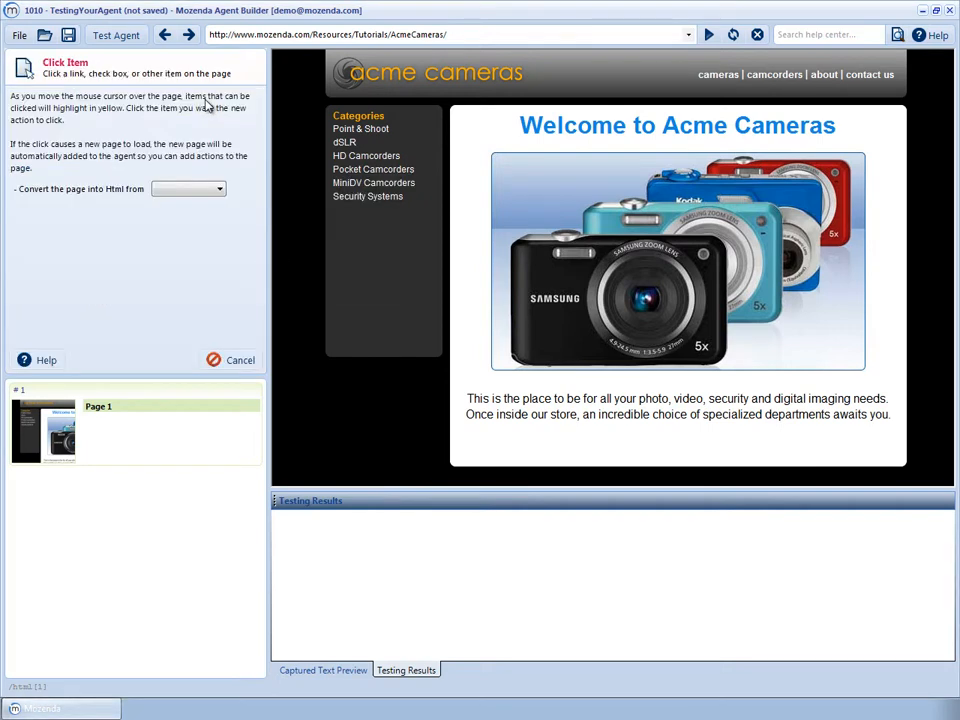
left_click(366, 157)
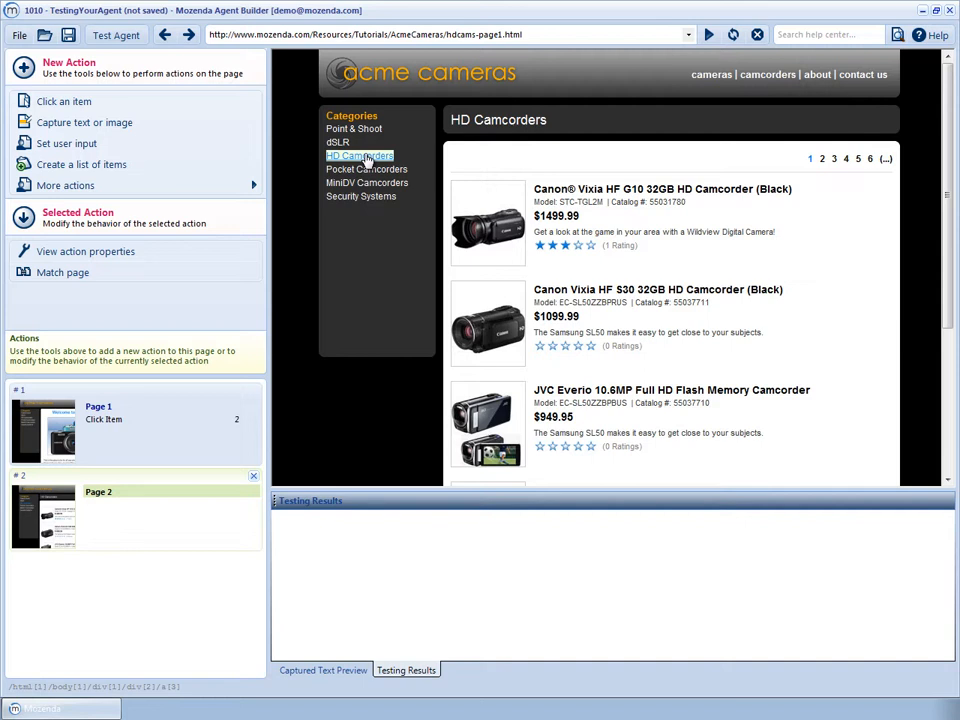
left_click(125, 36)
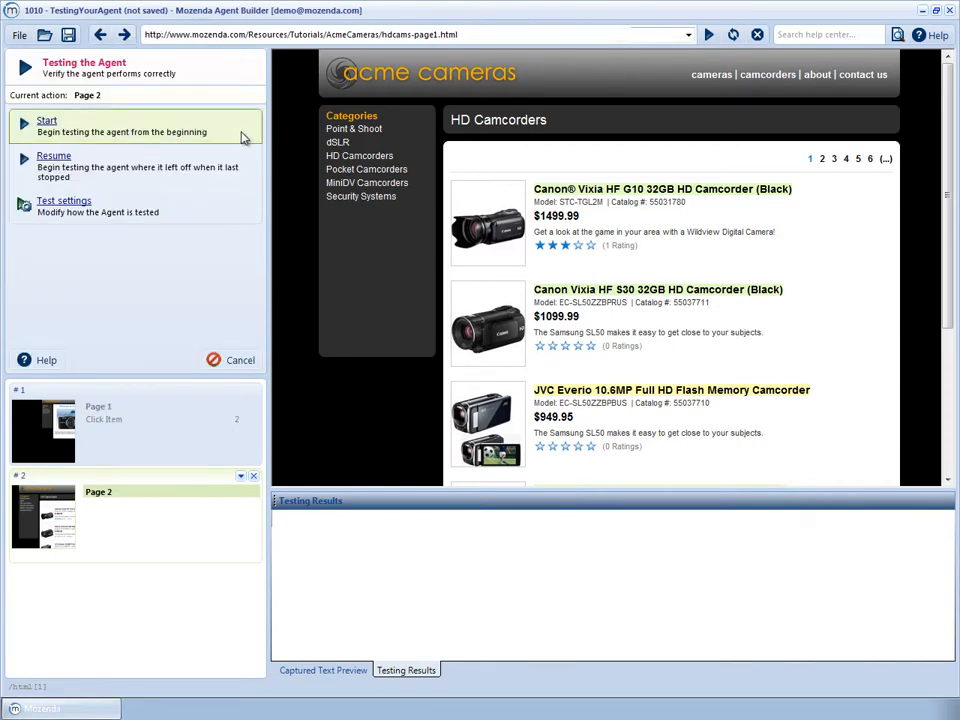
left_click(243, 138)
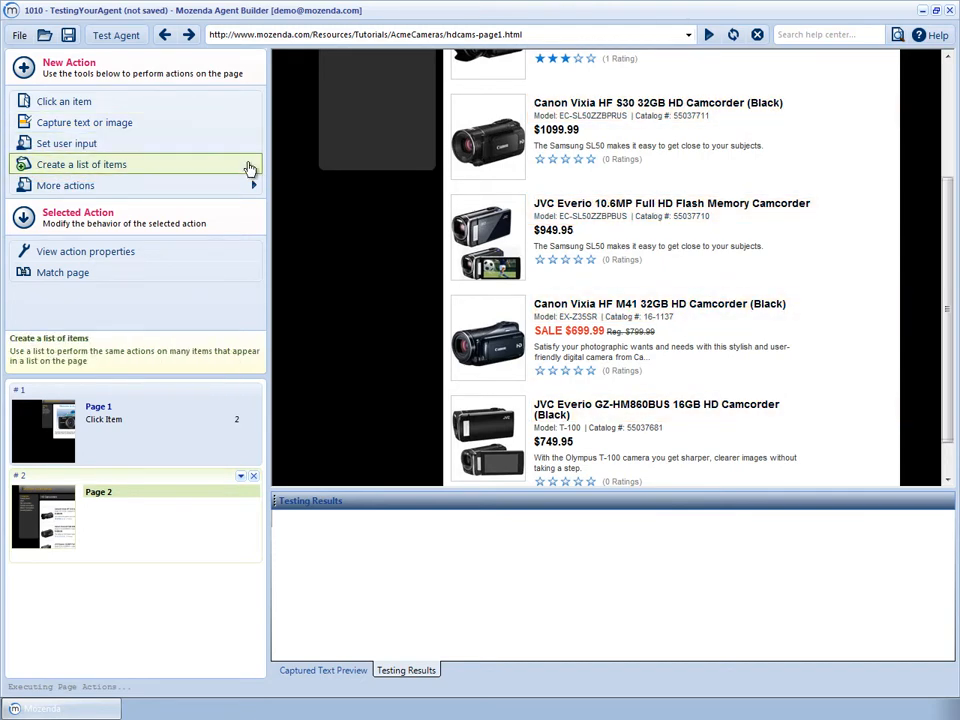
Build a Product NameList list from the first two camcorder titles and preview all five names
left_click(250, 168)
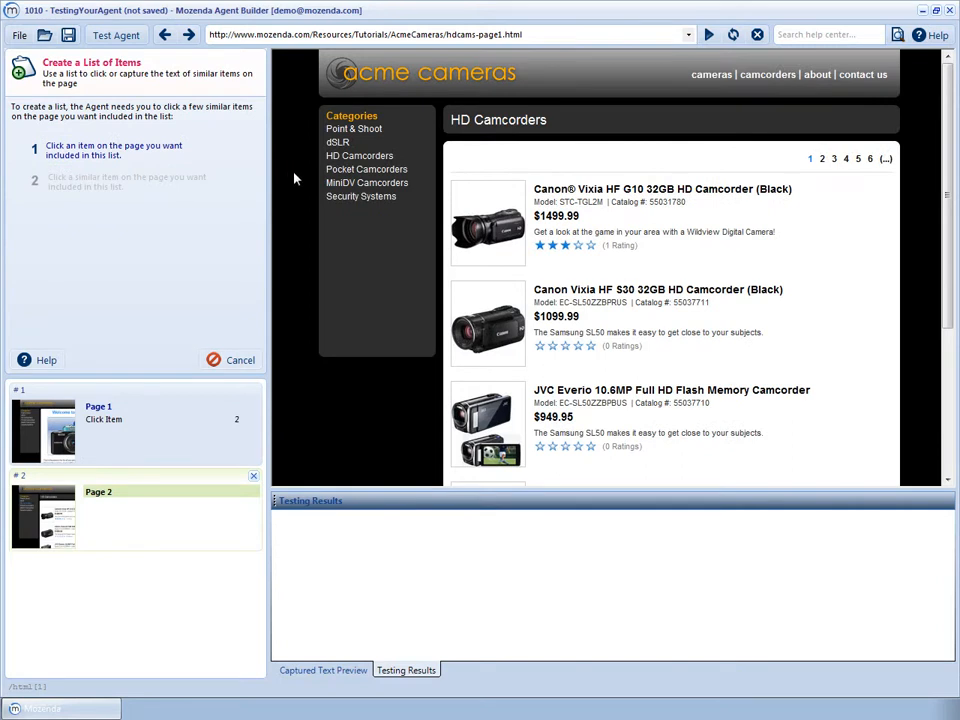
left_click(552, 194)
left_click(561, 292)
type("Pro")
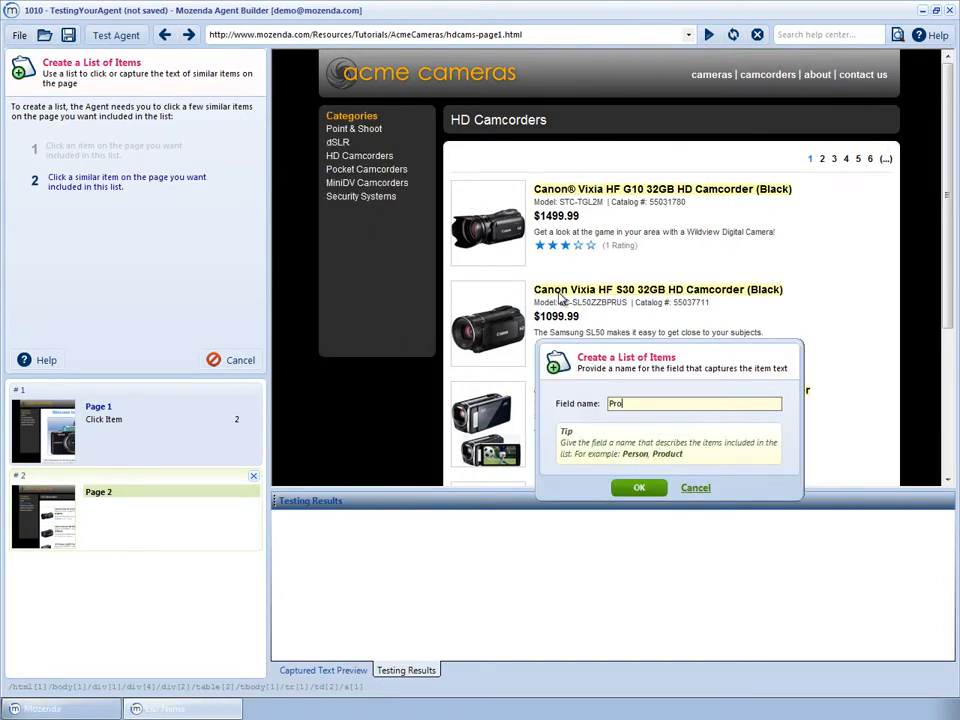
type("duct Name")
left_click(630, 488)
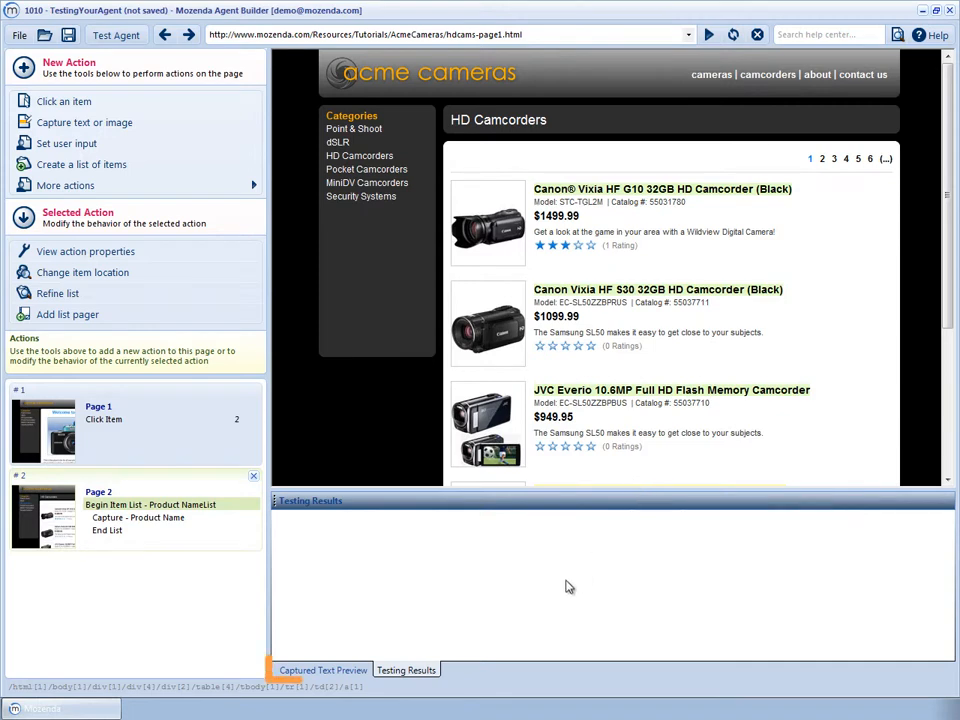
left_click(347, 676)
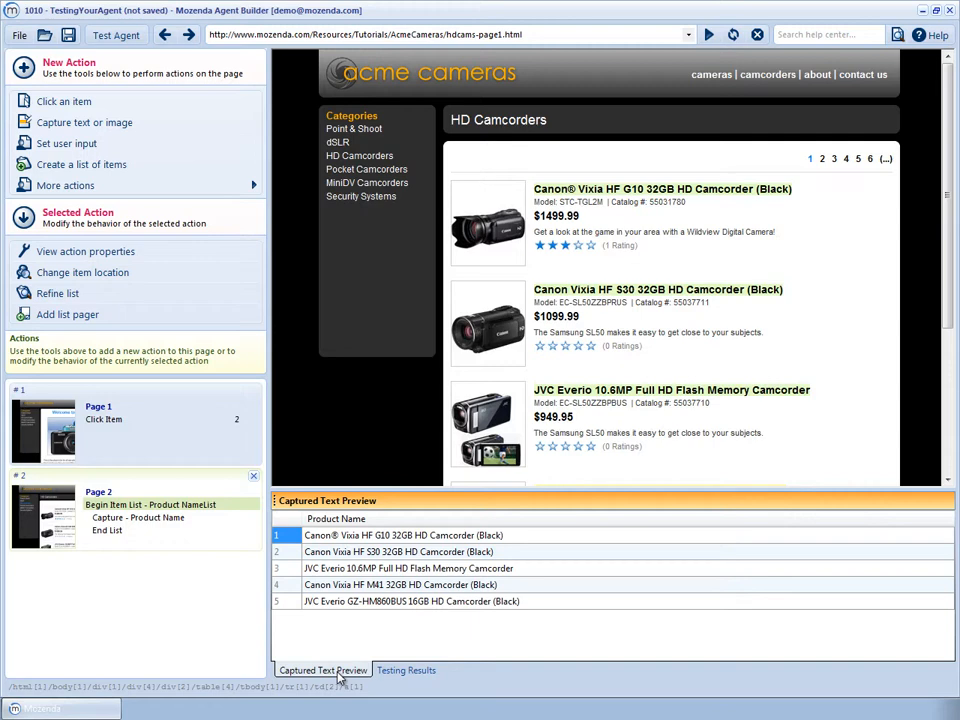
left_click(243, 182)
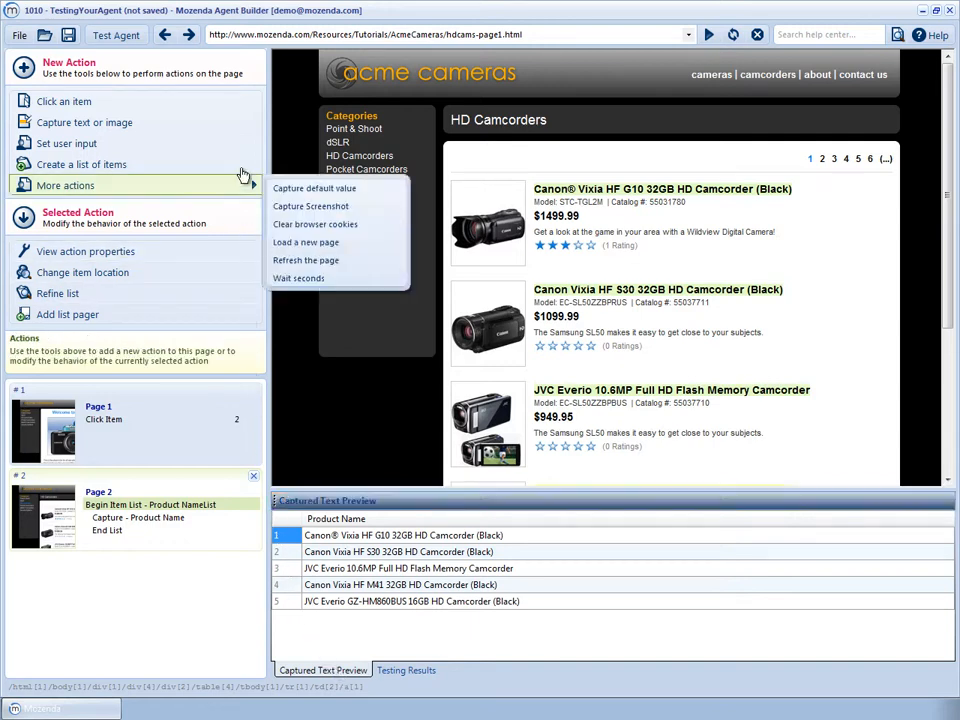
Add a Click Item action on the first camcorder title, opening its detail page as Page 3
left_click(236, 108)
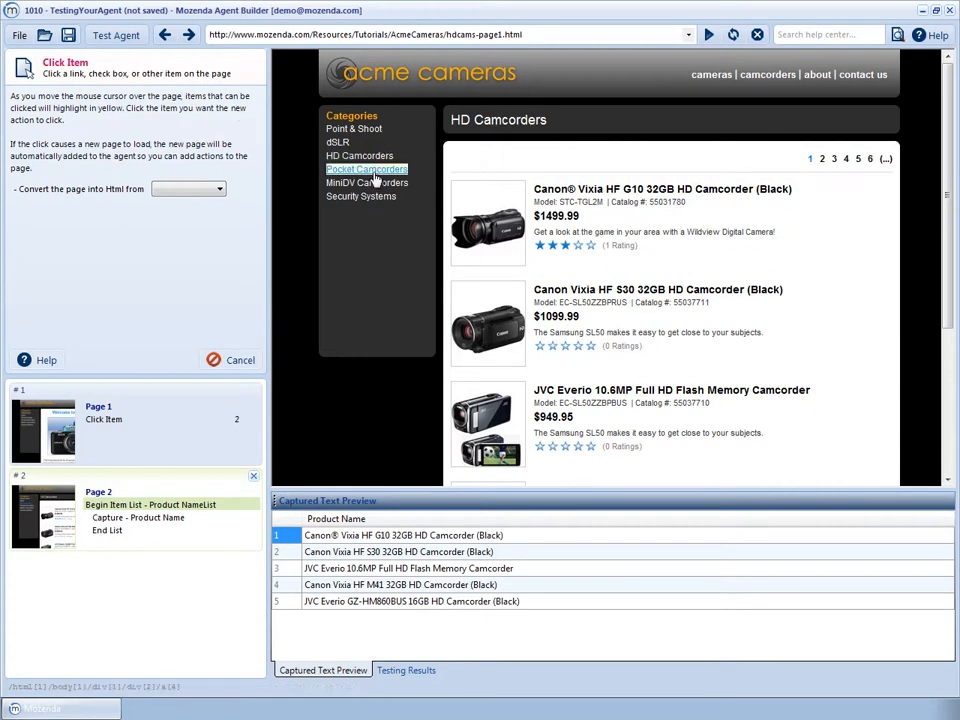
left_click(577, 191)
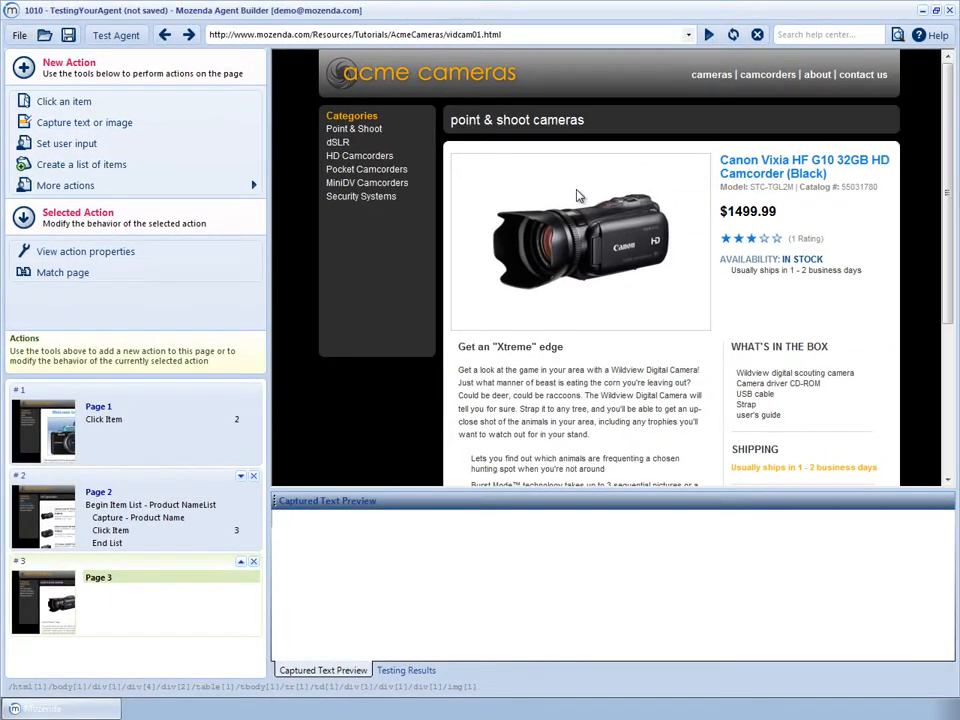
left_click(391, 676)
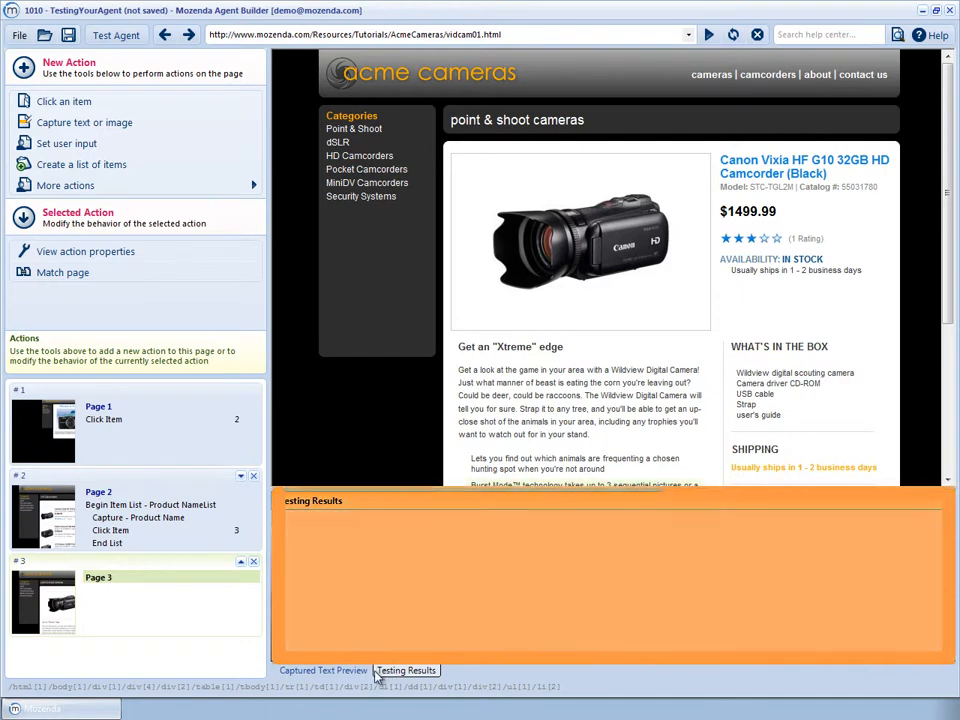
left_click(360, 672)
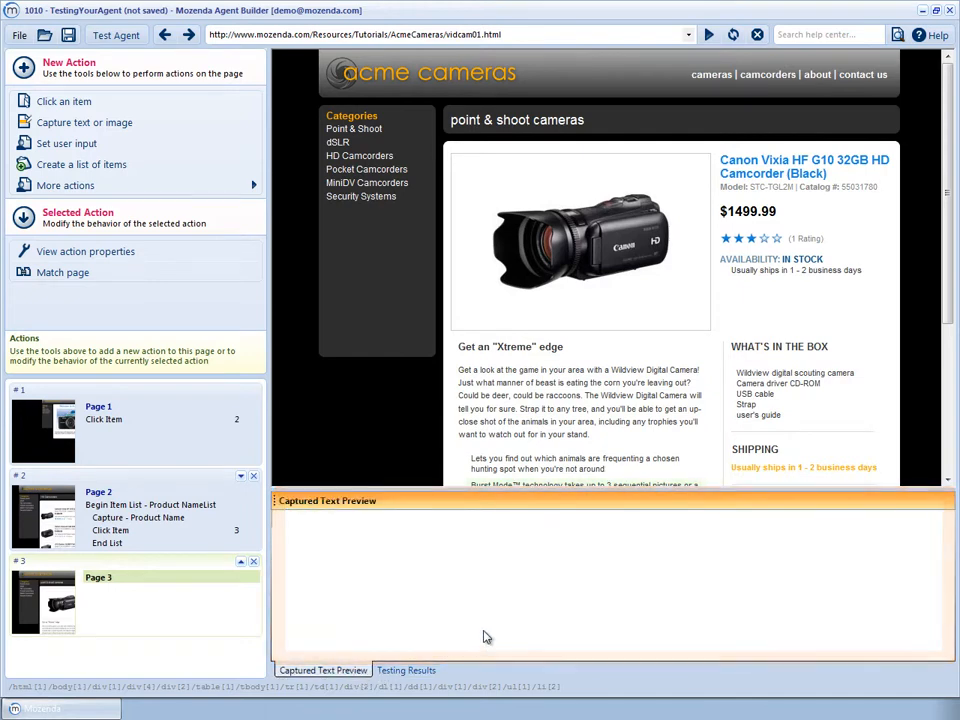
Capture the AVAILABILITY: IN STOCK text as a field named Availability and save it
left_click(798, 258)
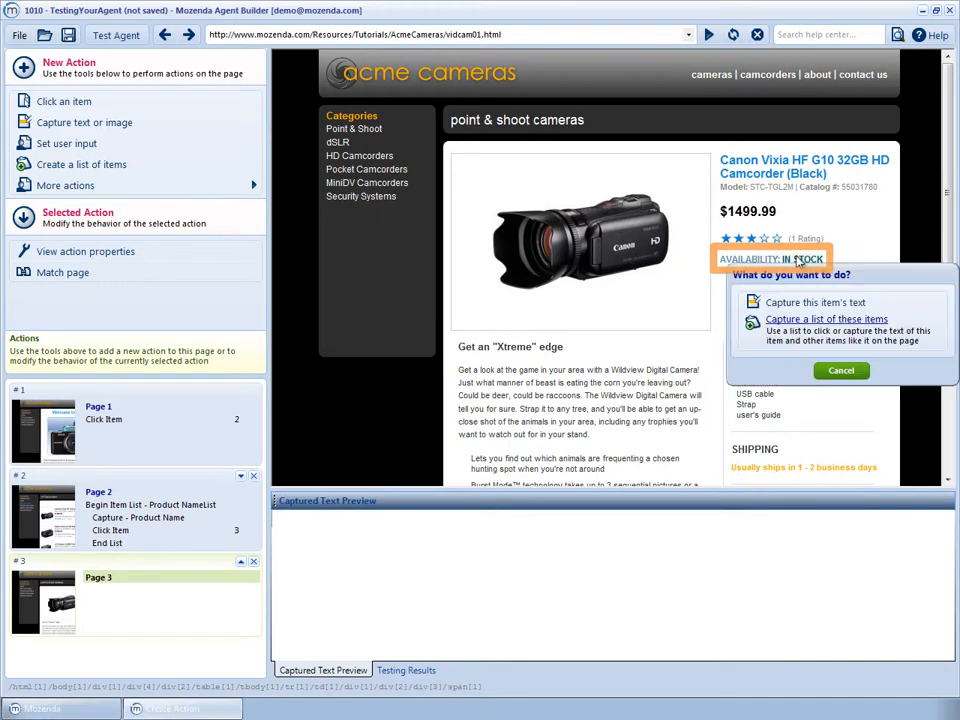
left_click(815, 302)
type("Availability")
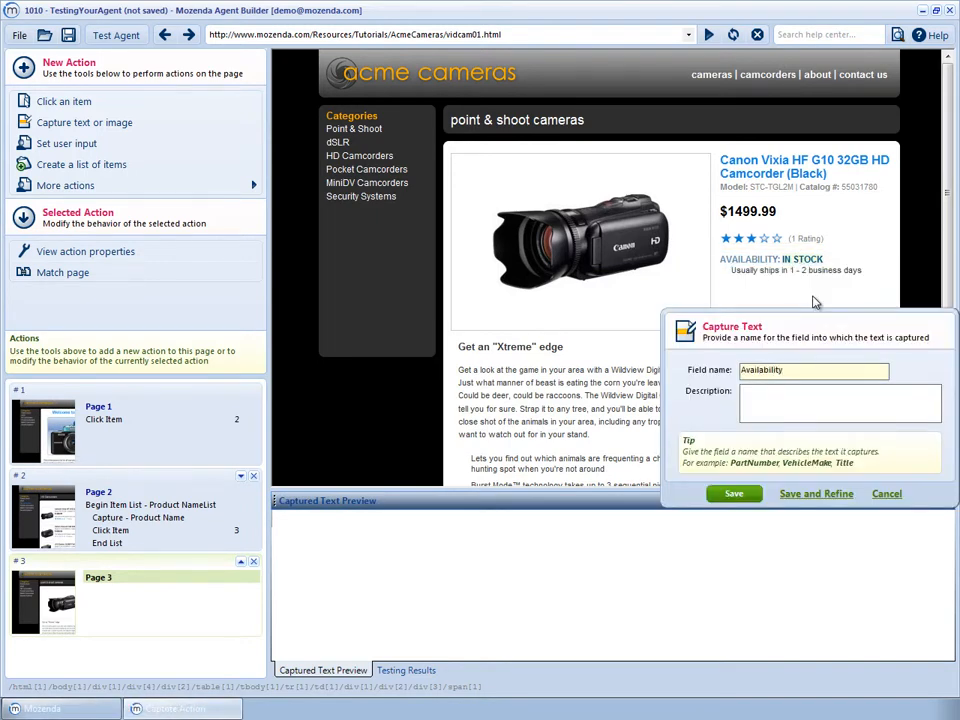
left_click(734, 493)
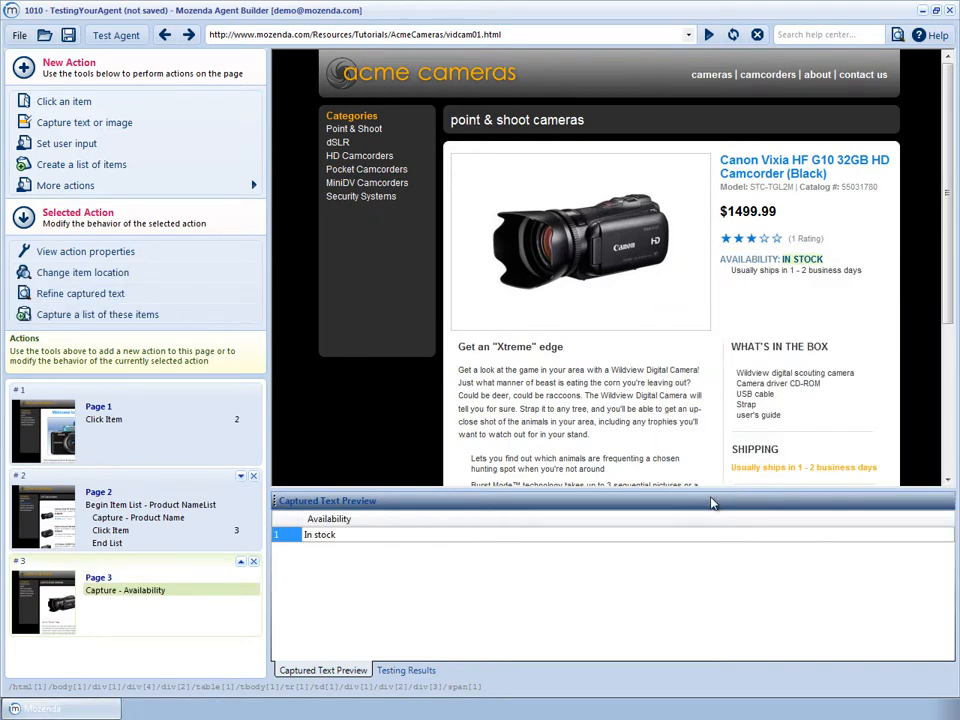
left_click(116, 36)
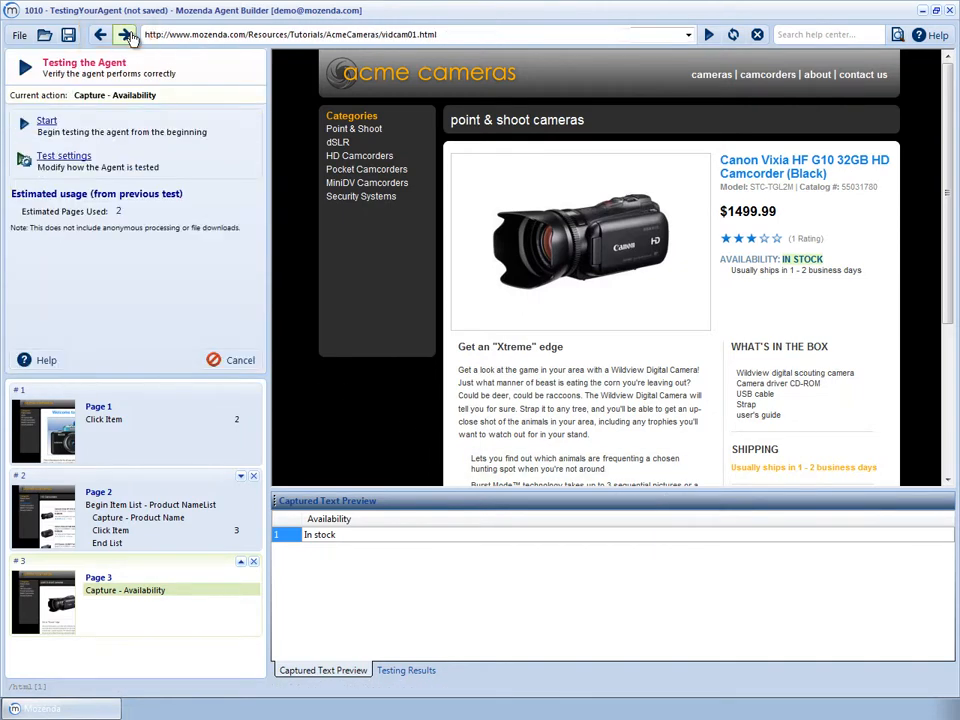
Run the full agent test until all five camcorders show Product Name and In stock, then stop it
left_click(141, 130)
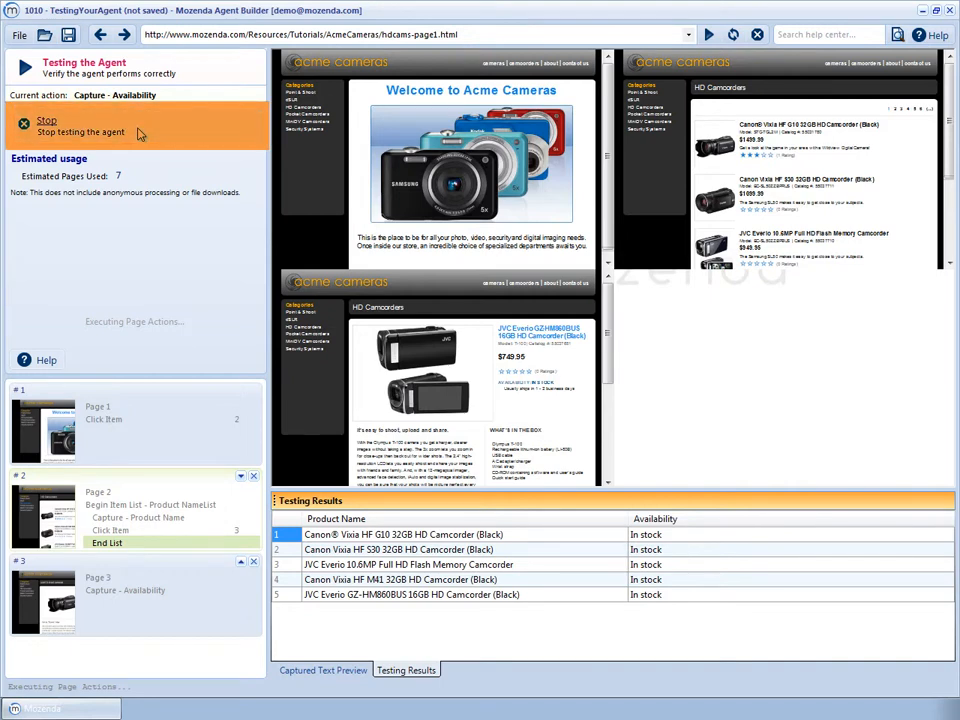
left_click(138, 129)
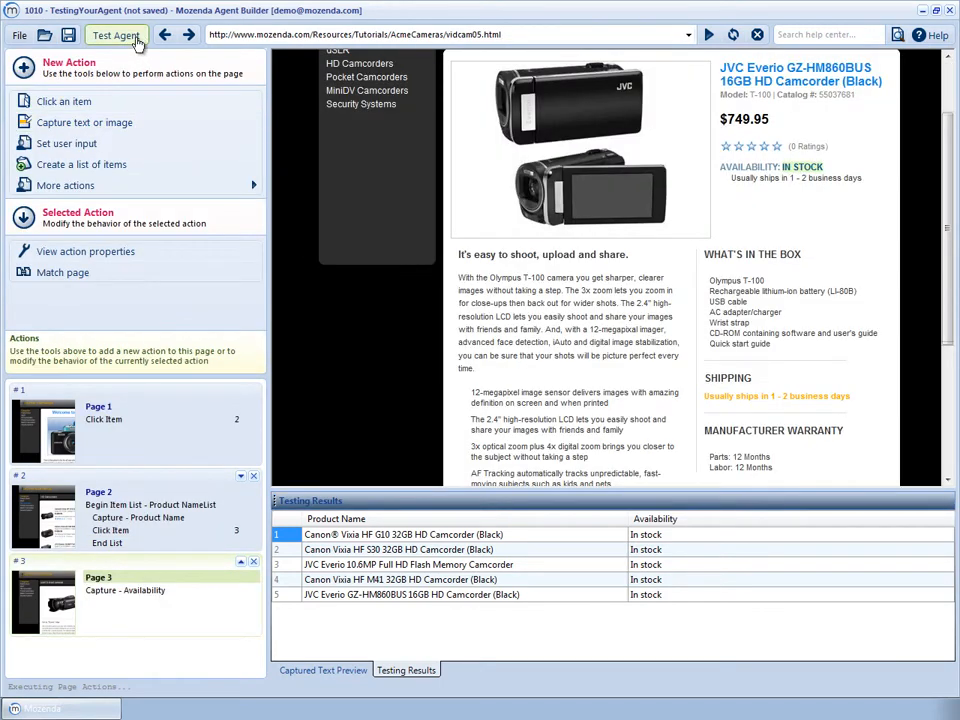
left_click(136, 37)
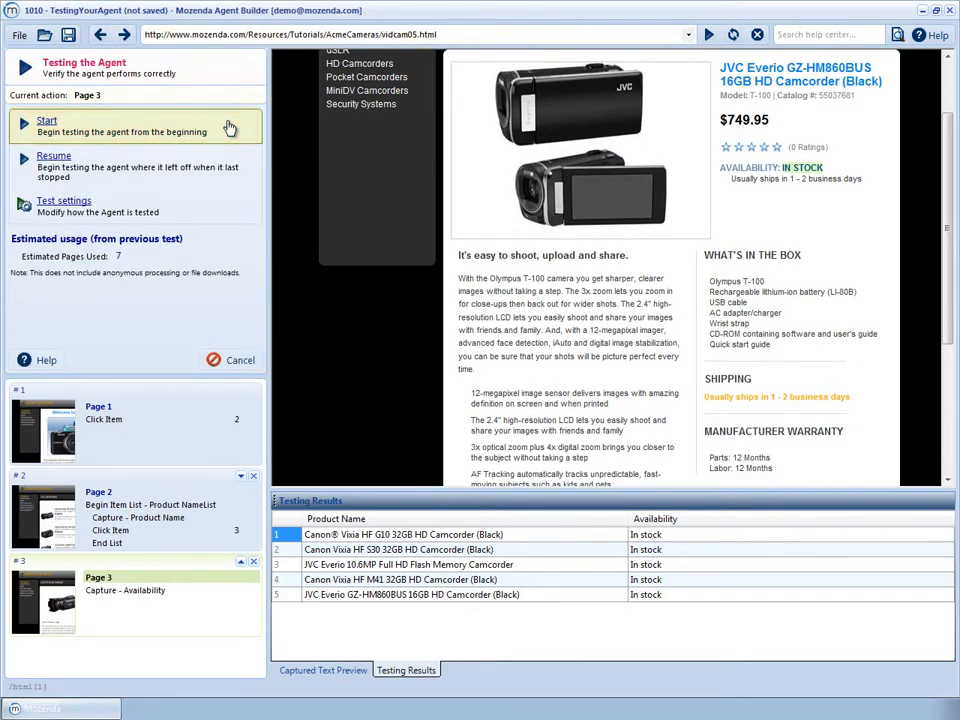
Enable Disable browser auto-zoom in Test settings, leave testing, and select the End List action
left_click(245, 207)
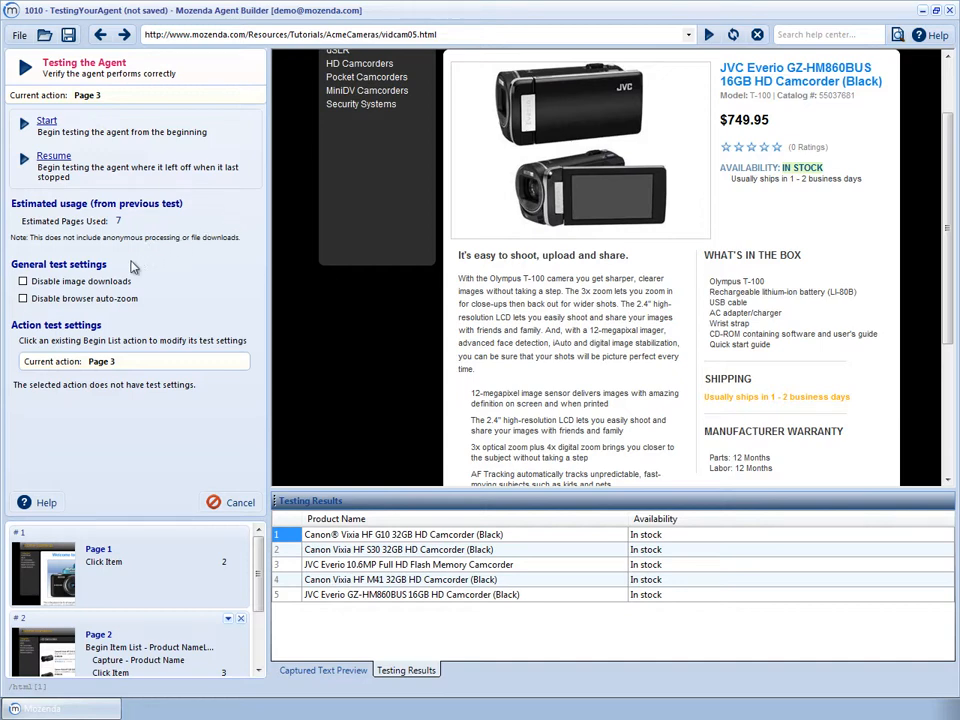
left_click(23, 299)
left_click(240, 503)
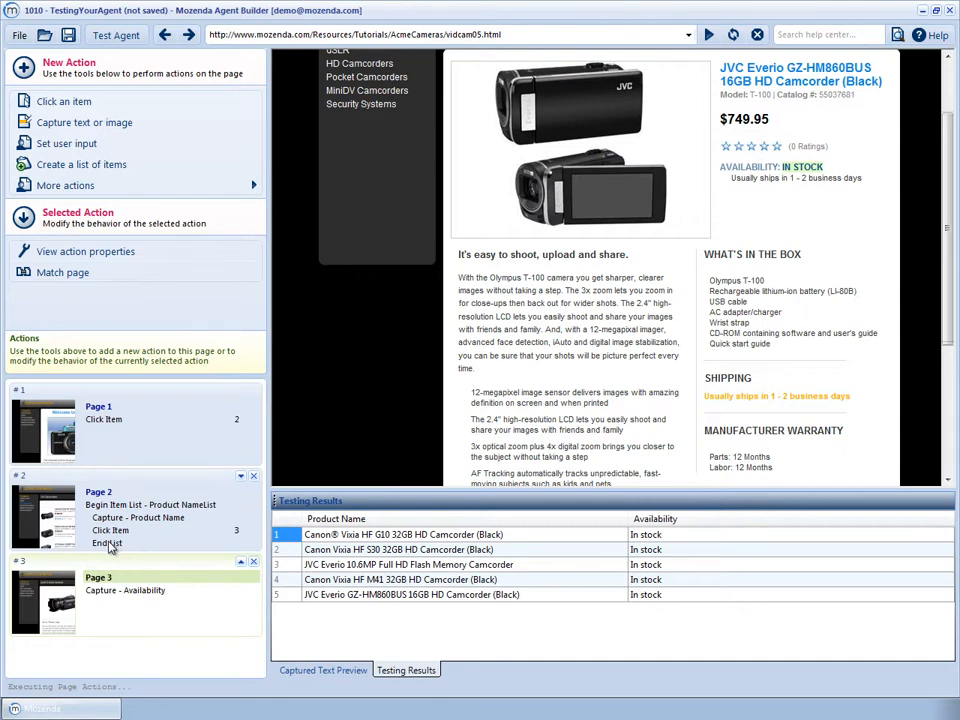
left_click(108, 545)
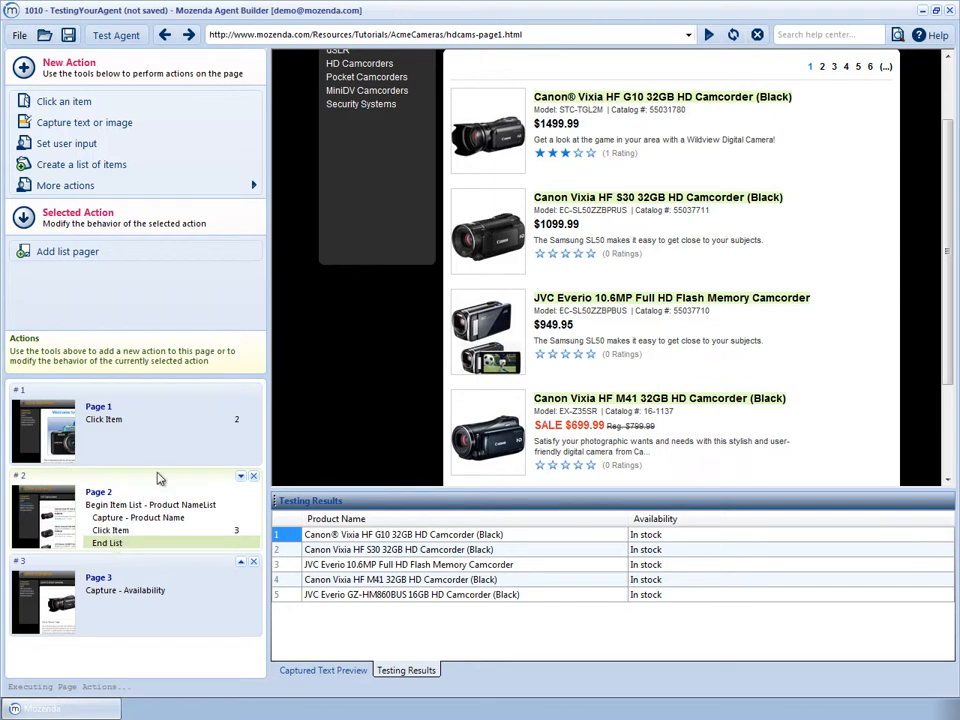
Add a Page List pager using page link 2, paging by number, with a more-page-numbers link
left_click(197, 256)
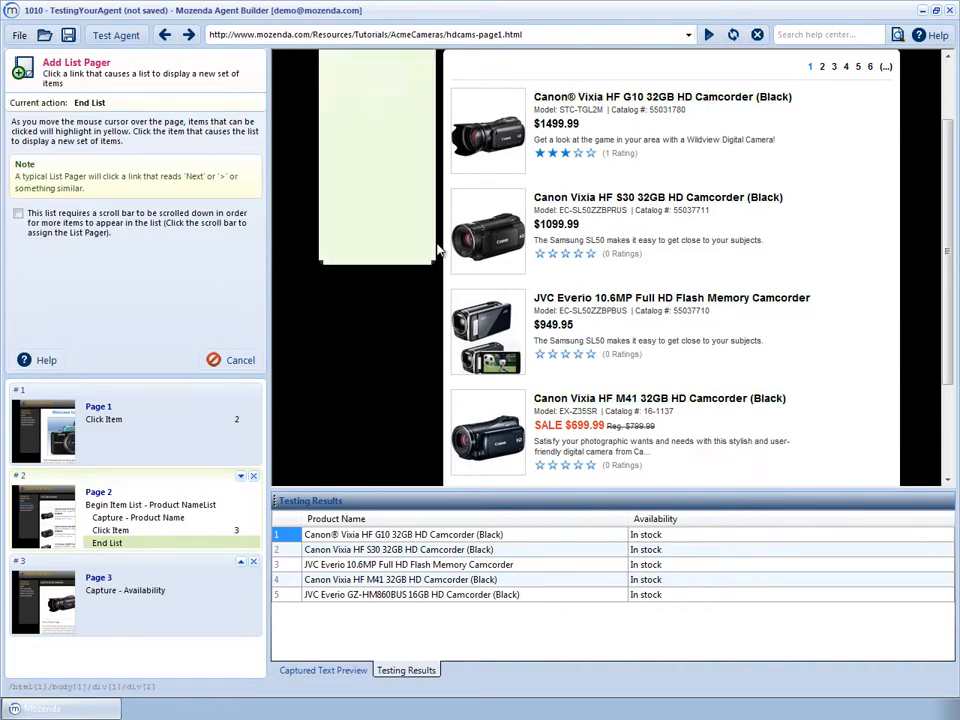
left_click(821, 69)
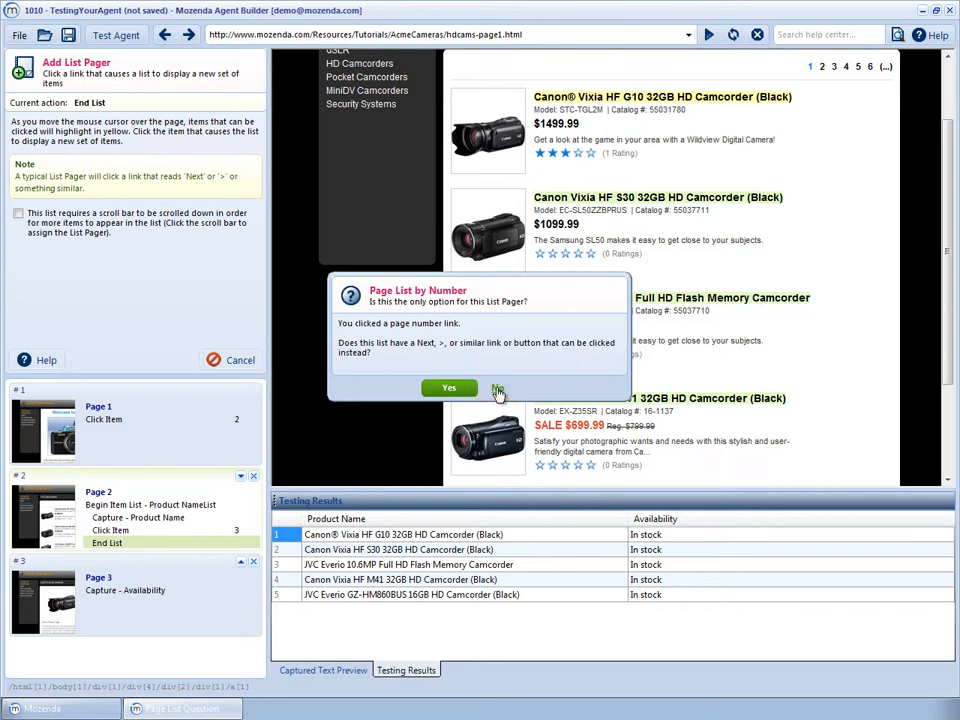
left_click(497, 390)
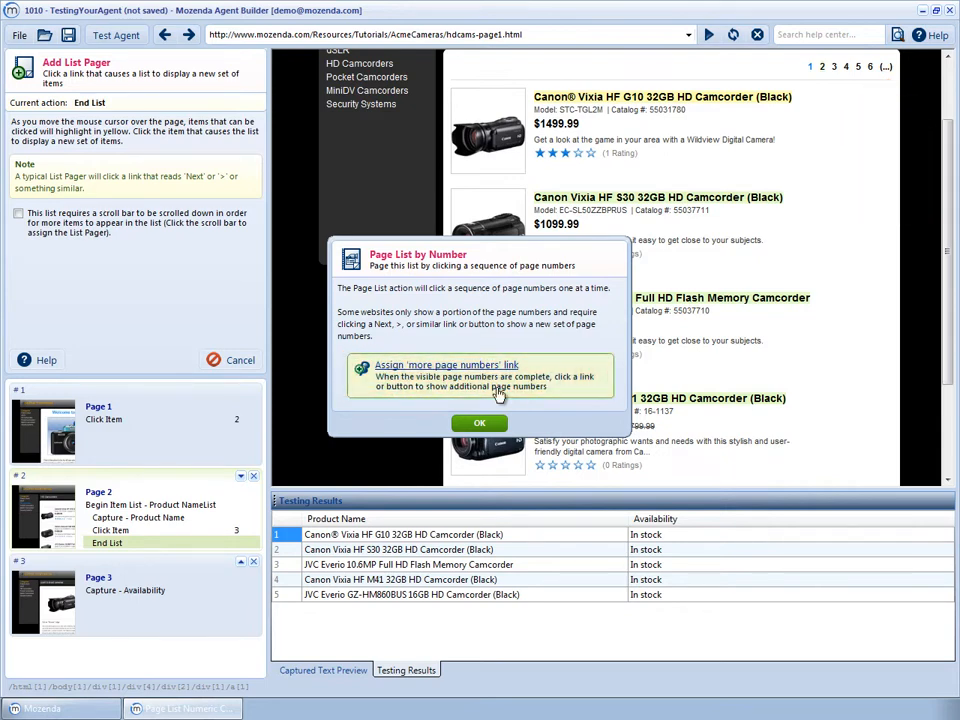
left_click(498, 395)
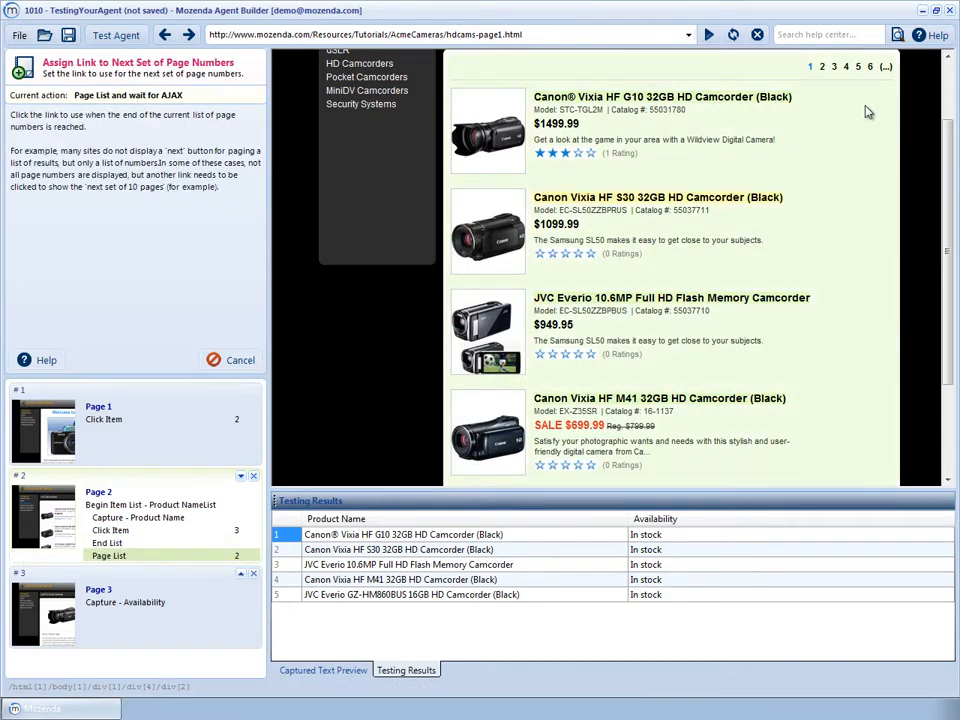
Assign the '(...)' link for more page numbers, then reopen agent testing
left_click(886, 68)
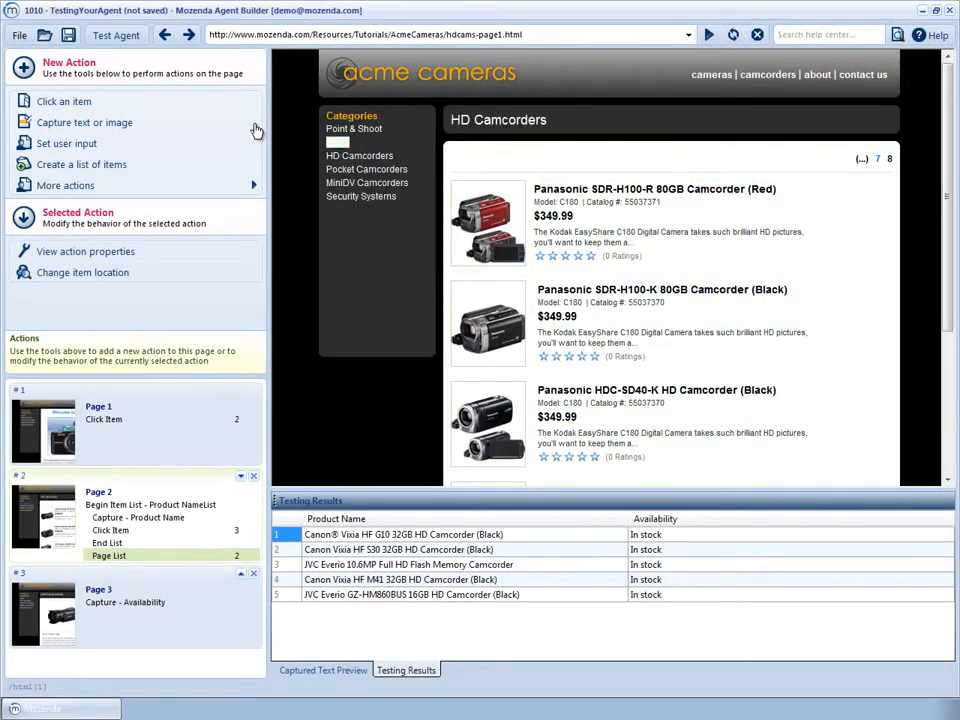
left_click(116, 36)
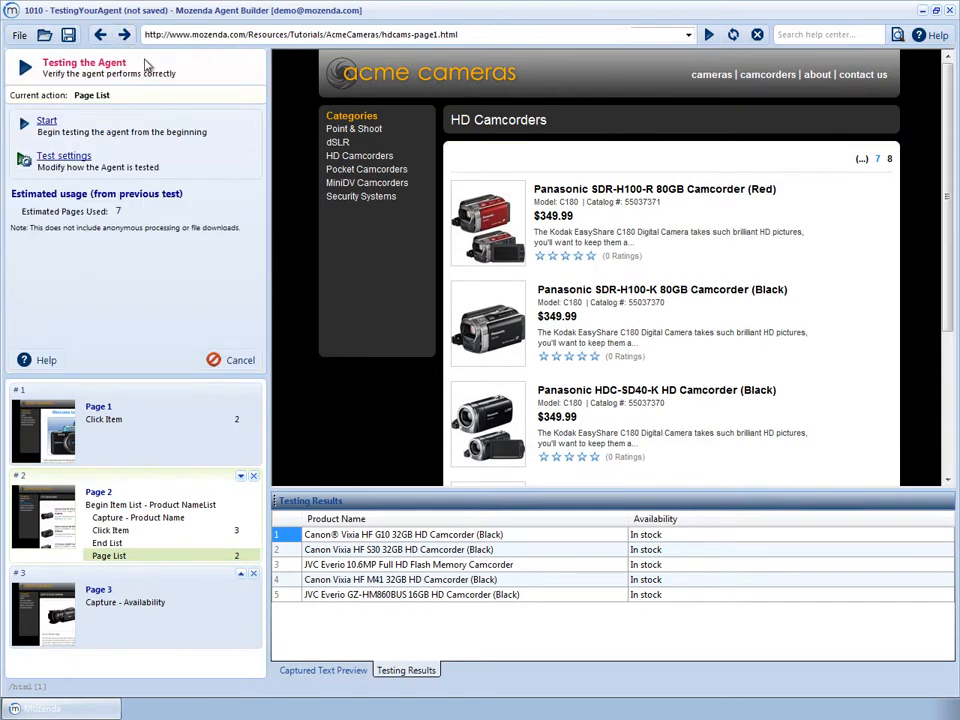
Limit the Product NameList list to its first 1 item in Test settings and run the test
left_click(197, 157)
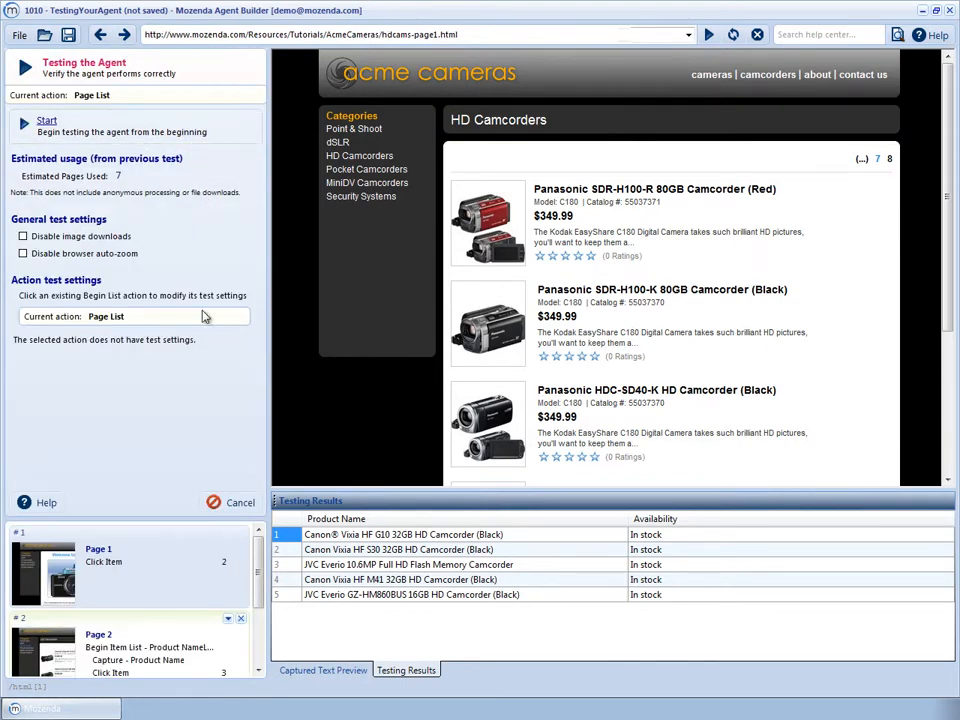
left_click(150, 647)
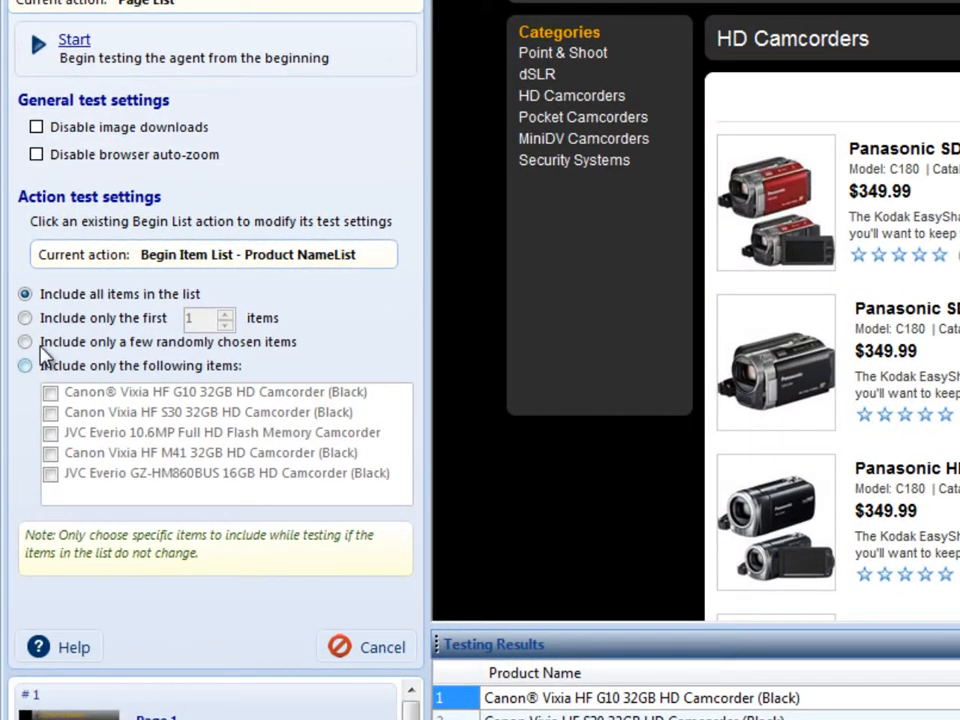
left_click(25, 319)
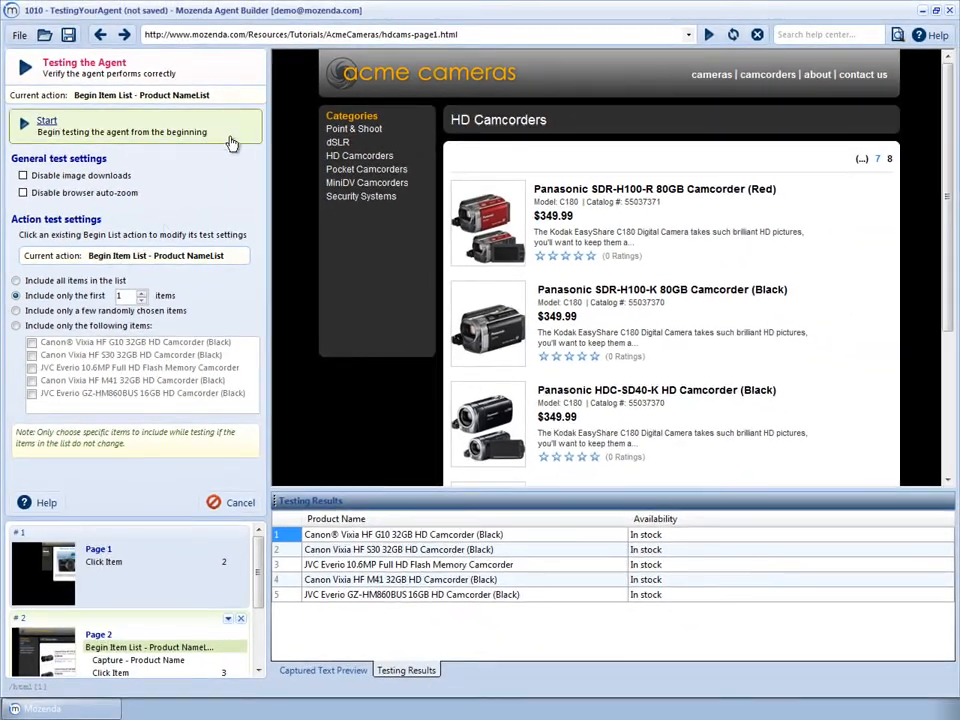
left_click(236, 130)
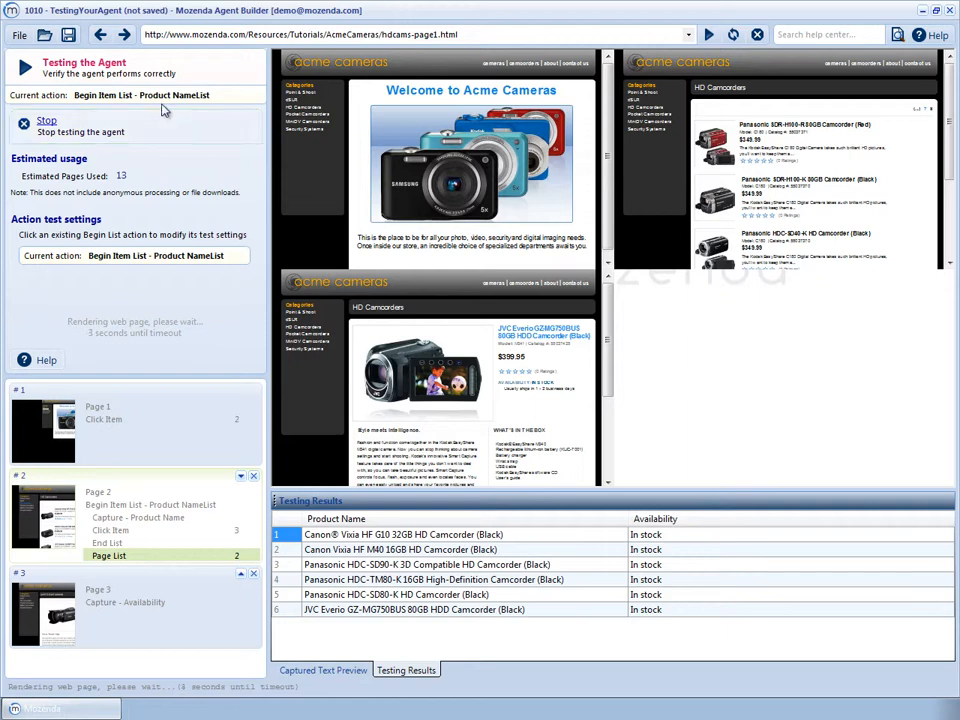
Save the agent as TestingYourAgent and run it now on Mozenda's servers
left_click(68, 35)
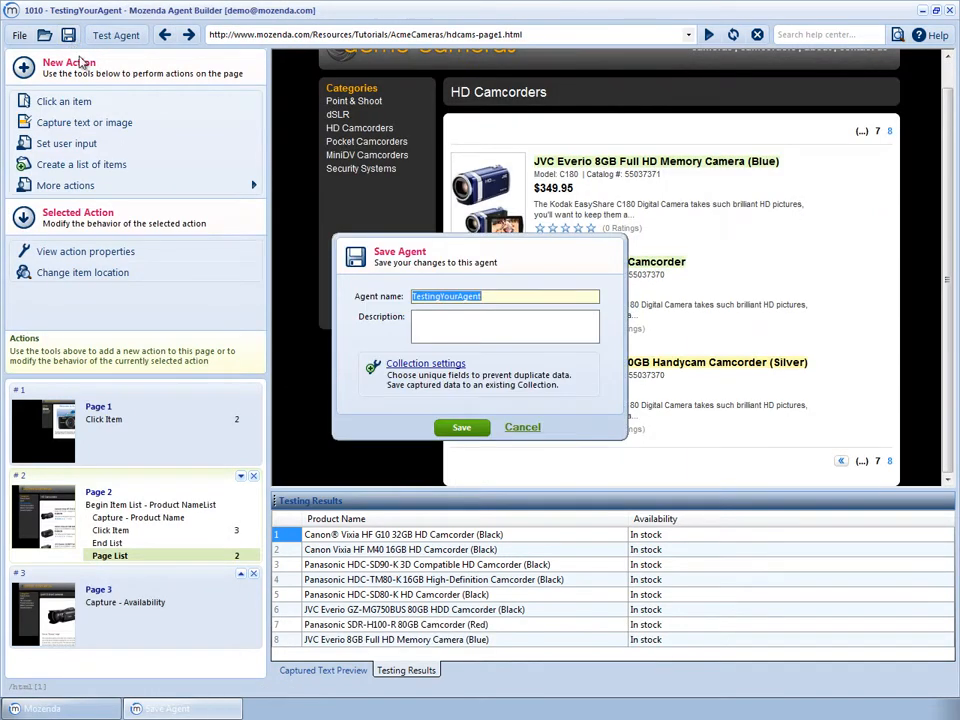
left_click(480, 429)
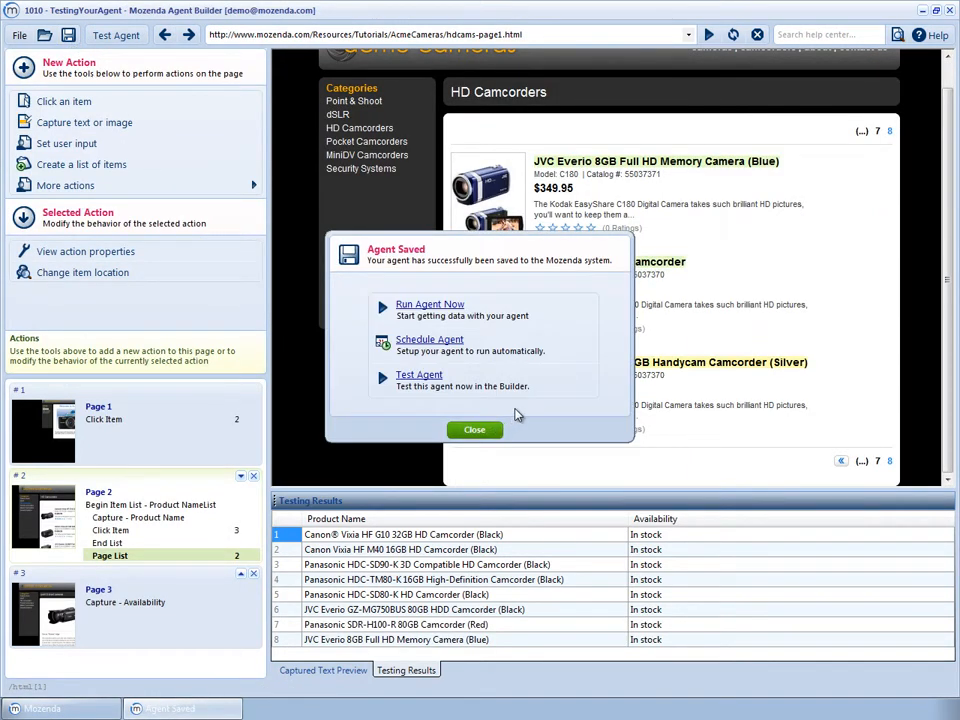
left_click(563, 311)
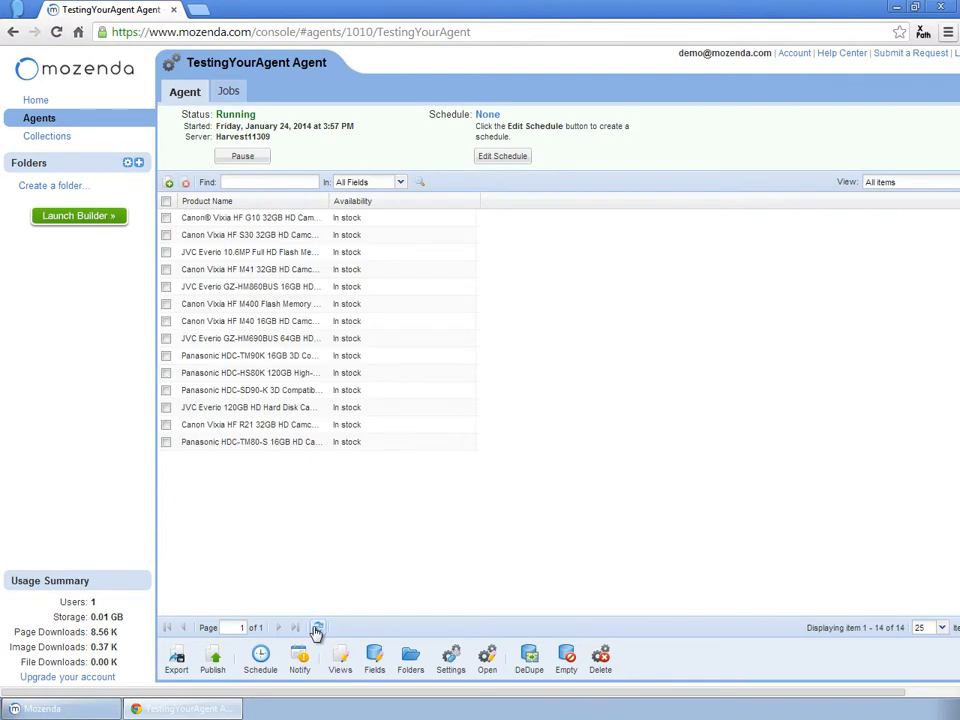
Refresh the results grid to show 27 in-stock camcorders across two pages
left_click(316, 630)
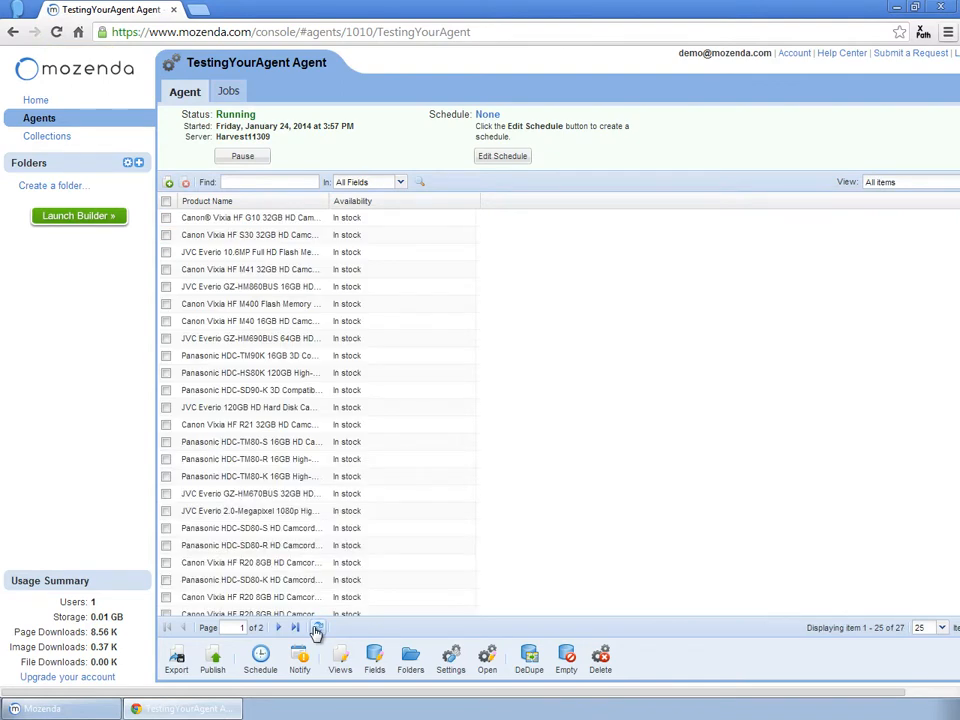